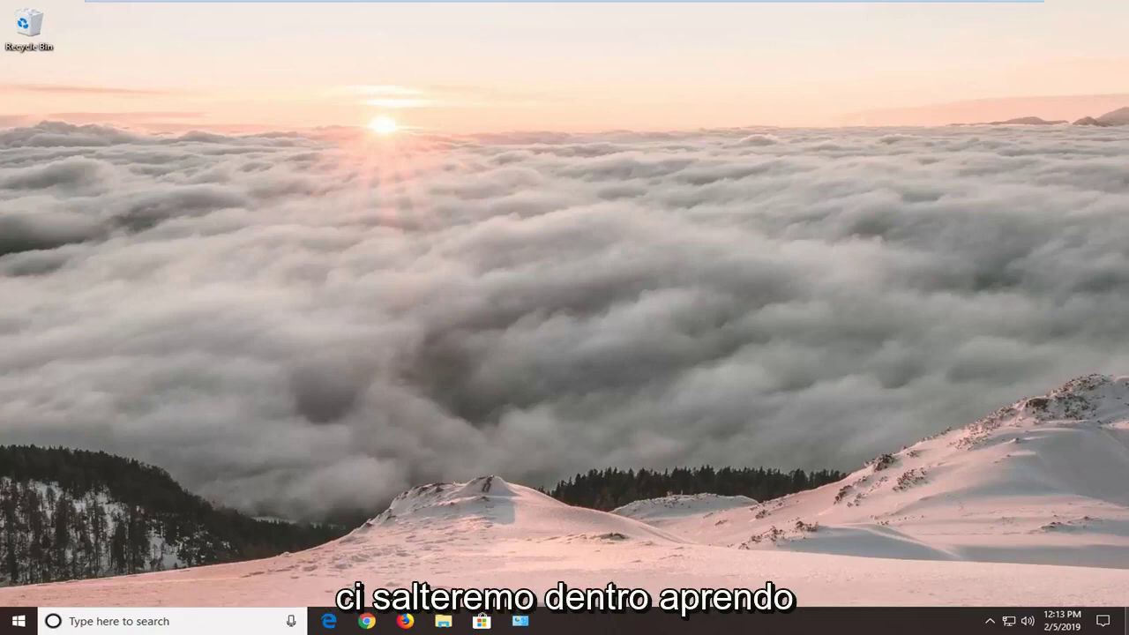
# Step: Search Windows for "troubleshoot" and open the Troubleshoot settings page in a restored, movable window
pyautogui.click(17, 622)
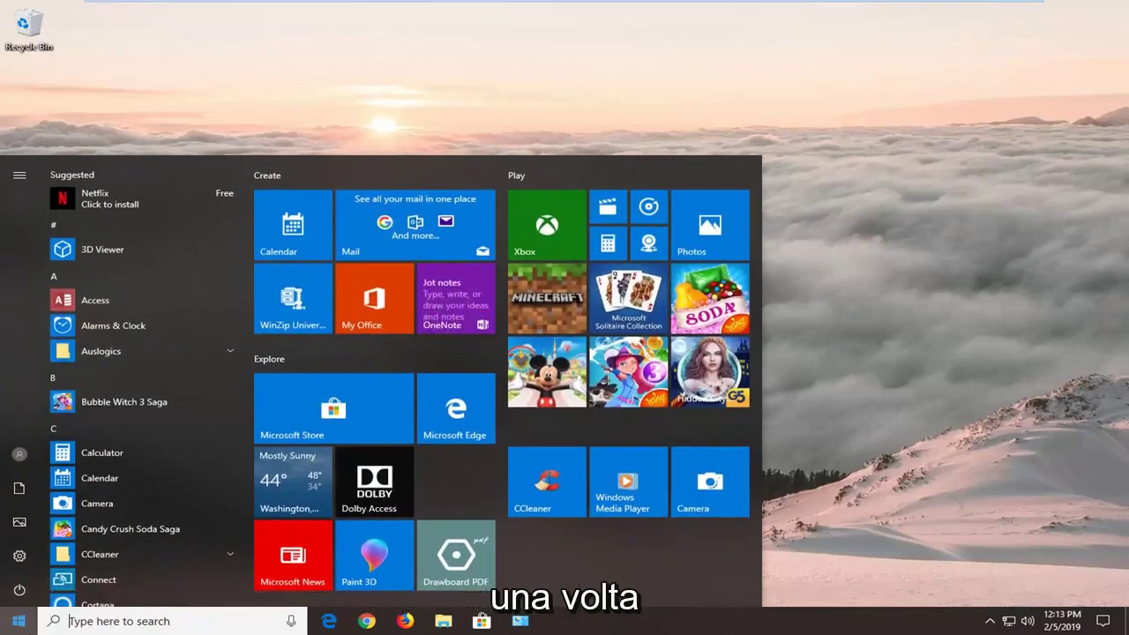
pyautogui.write('t')
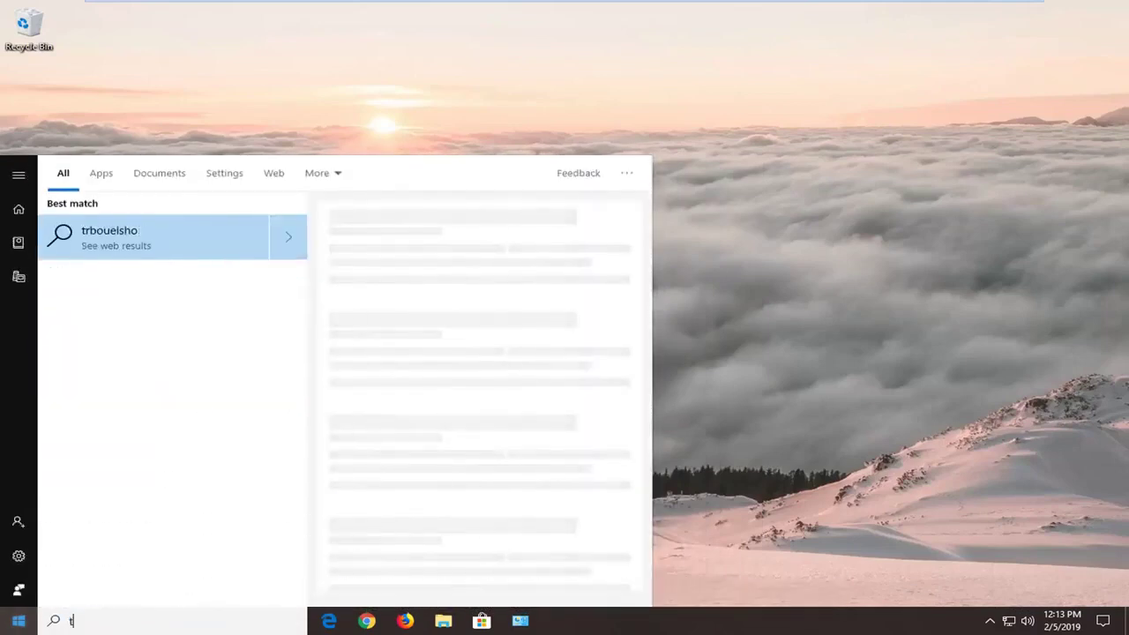
pyautogui.write('roubleshoot')
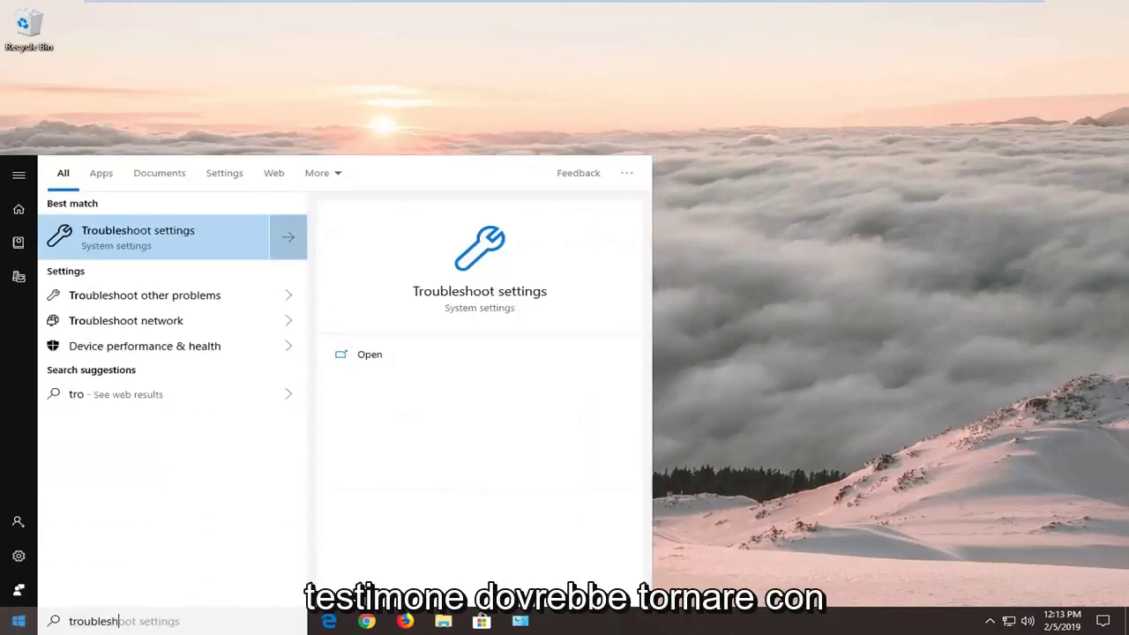
pyautogui.click(148, 247)
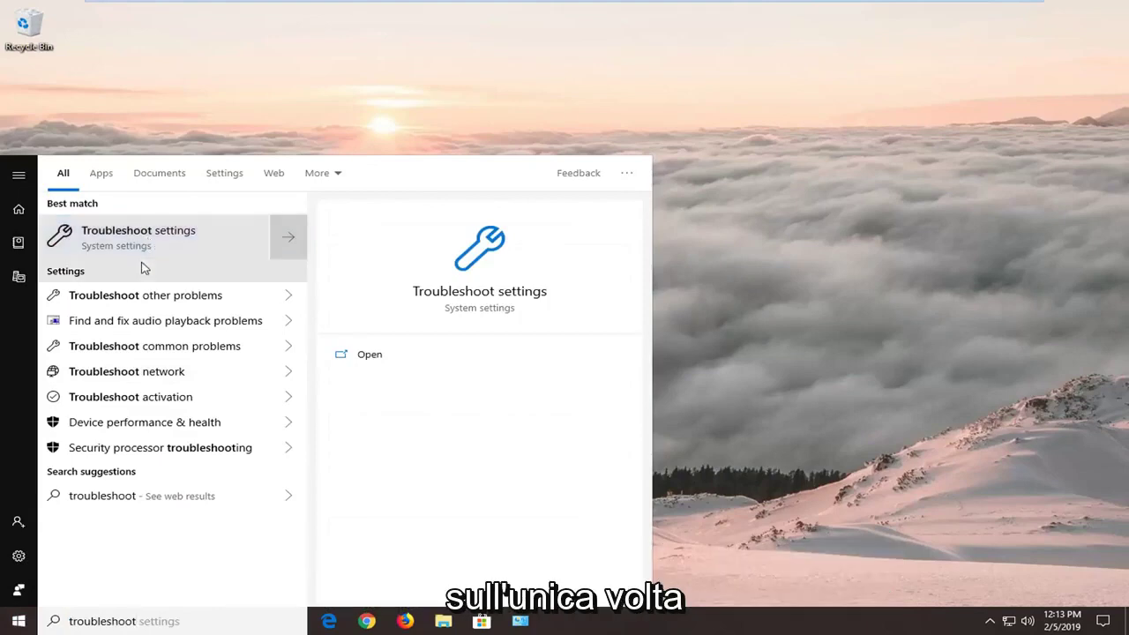
pyautogui.click(221, 239)
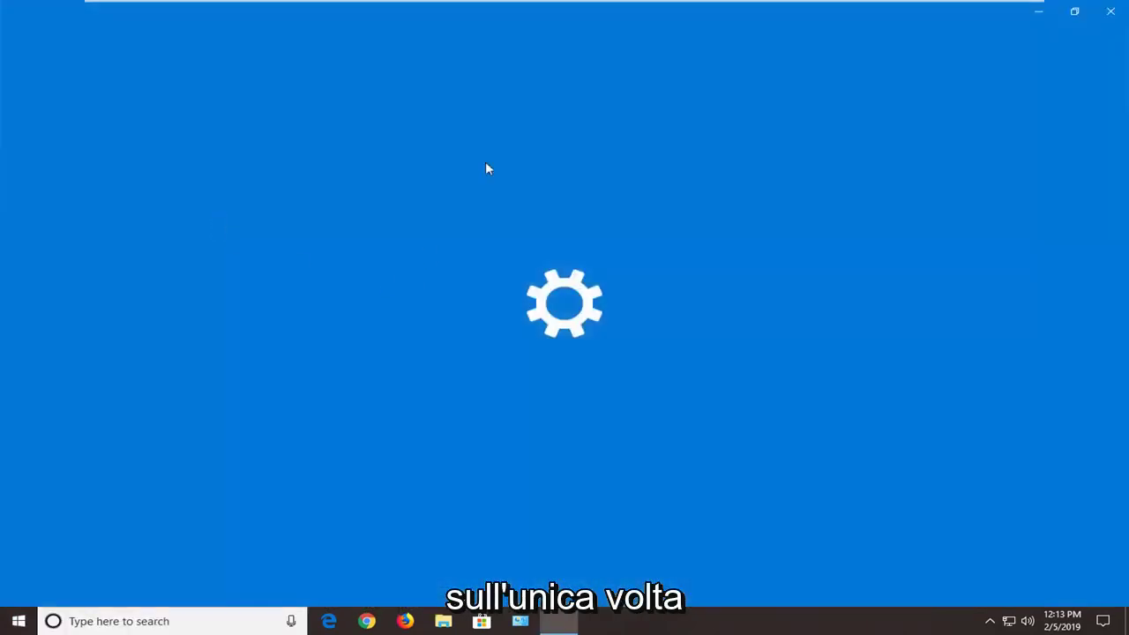
pyautogui.moveTo(639, 17); pyautogui.dragTo(597, 62)
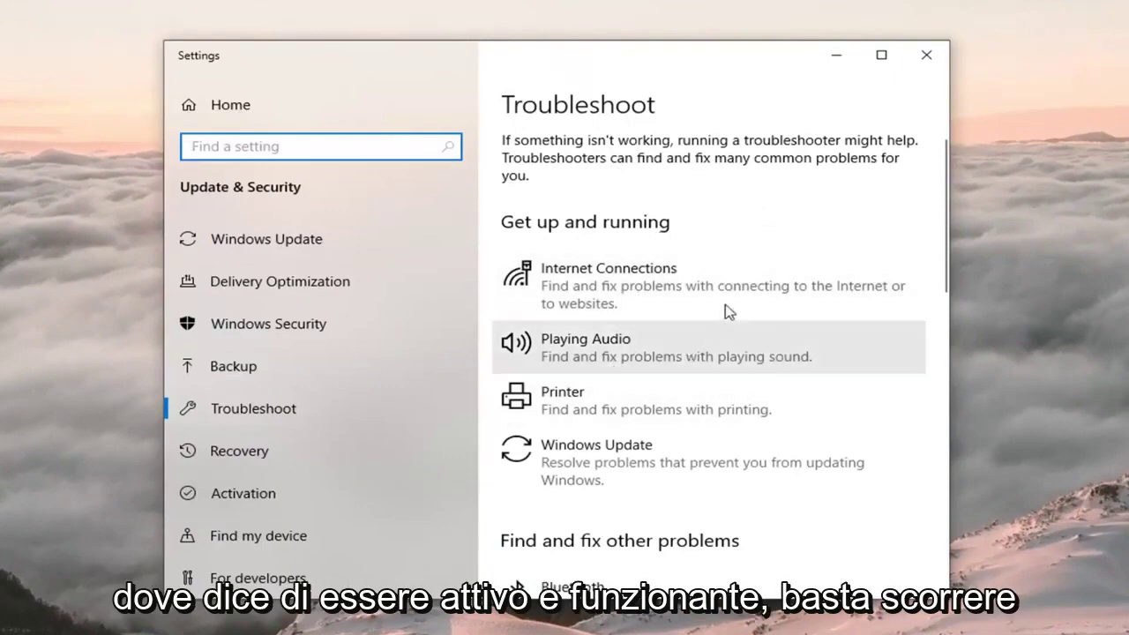
# Step: Run the Windows Store Apps troubleshooter from the Troubleshoot settings
pyautogui.scroll(-7, 740, 280)
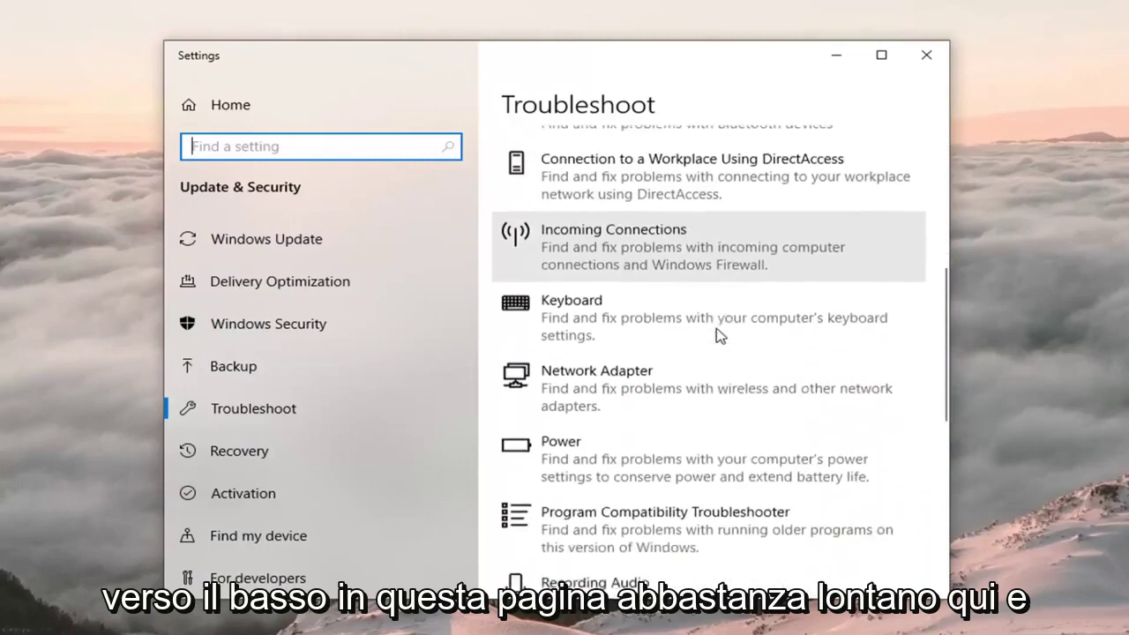
pyautogui.scroll(-8, 715, 326)
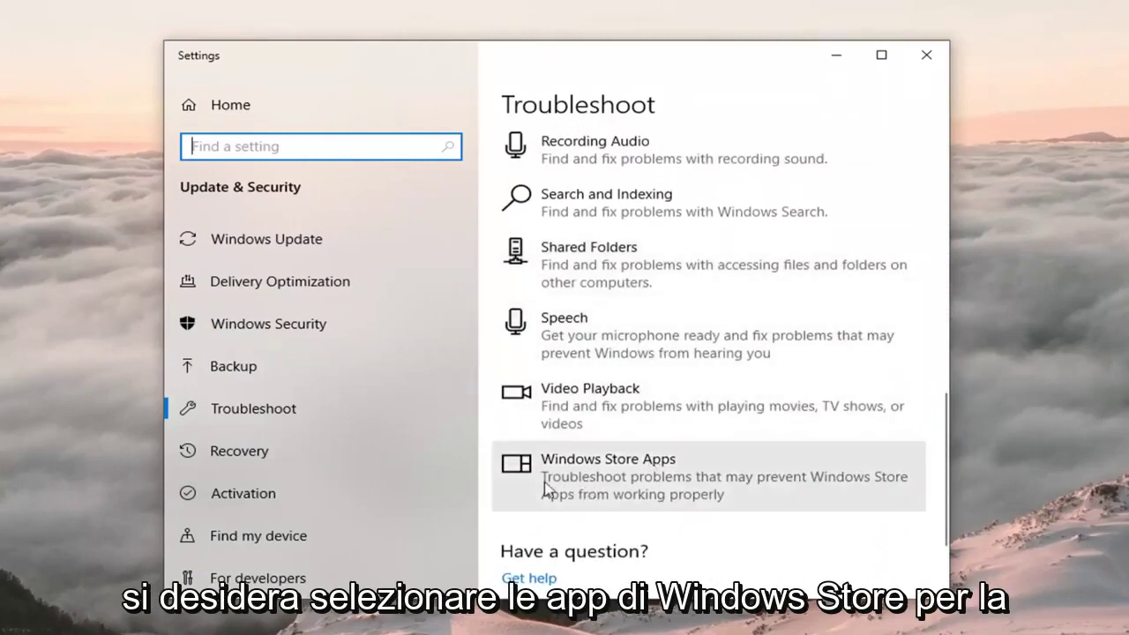
pyautogui.click(615, 484)
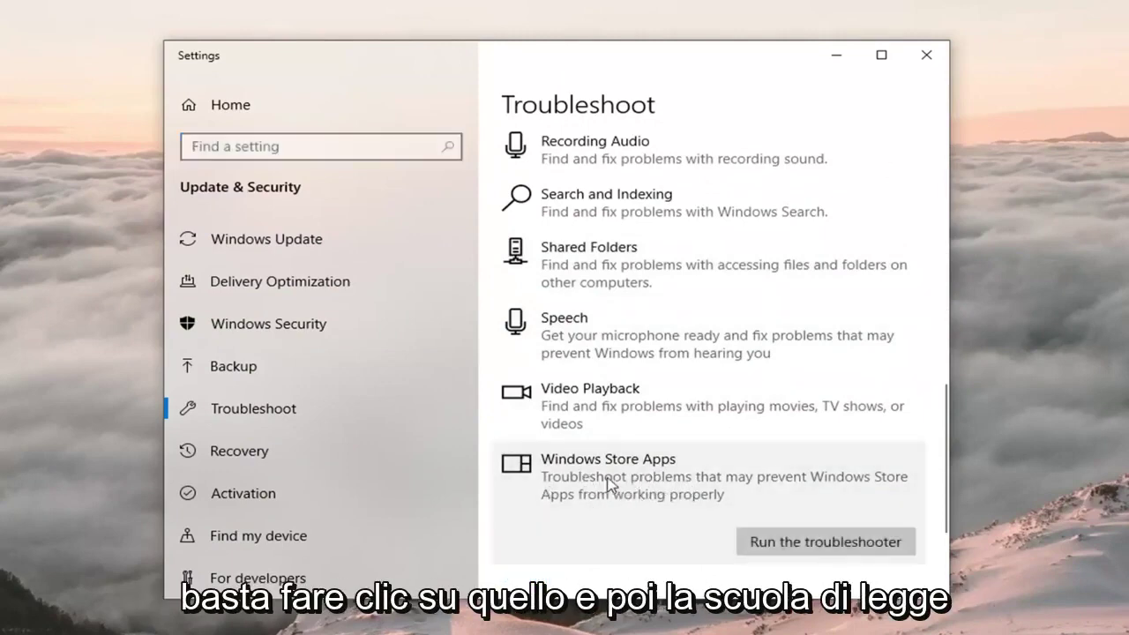
pyautogui.click(847, 543)
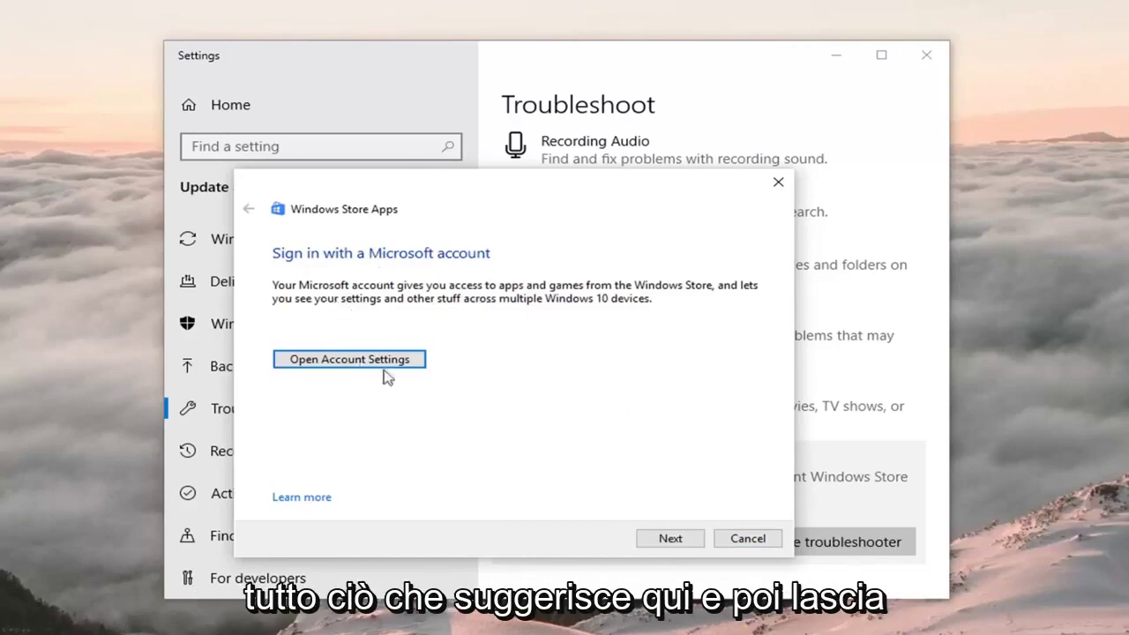
# Step: Skip the troubleshooter's account sign-in and app reset suggestions, continue past the restart notice, and close the troubleshooter and Settings
pyautogui.click(658, 536)
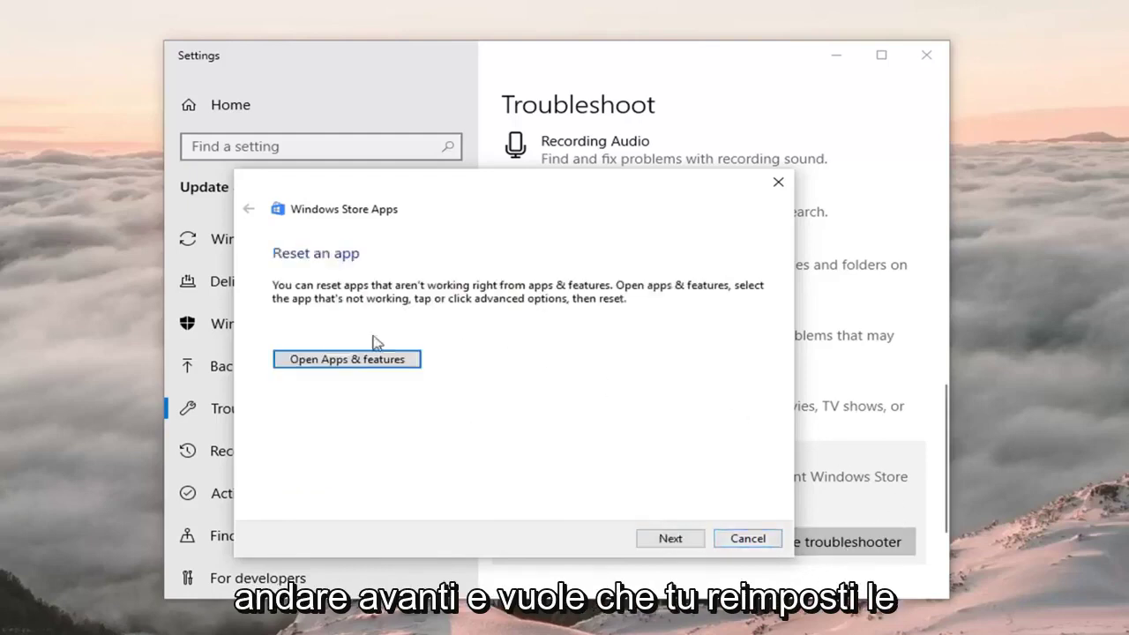
pyautogui.click(670, 538)
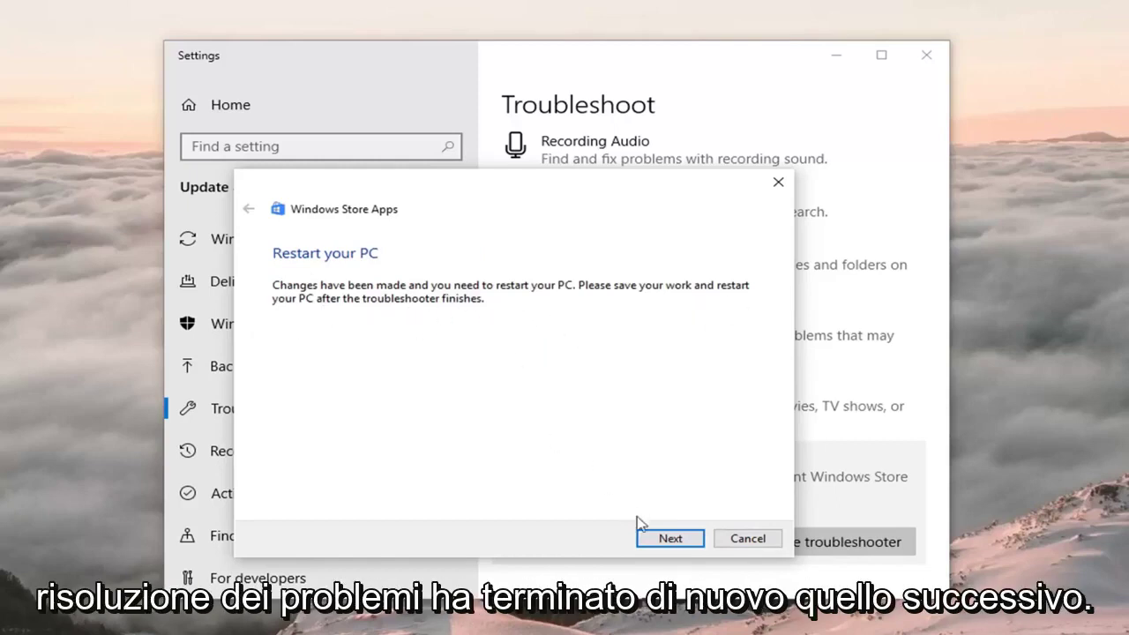
pyautogui.click(656, 540)
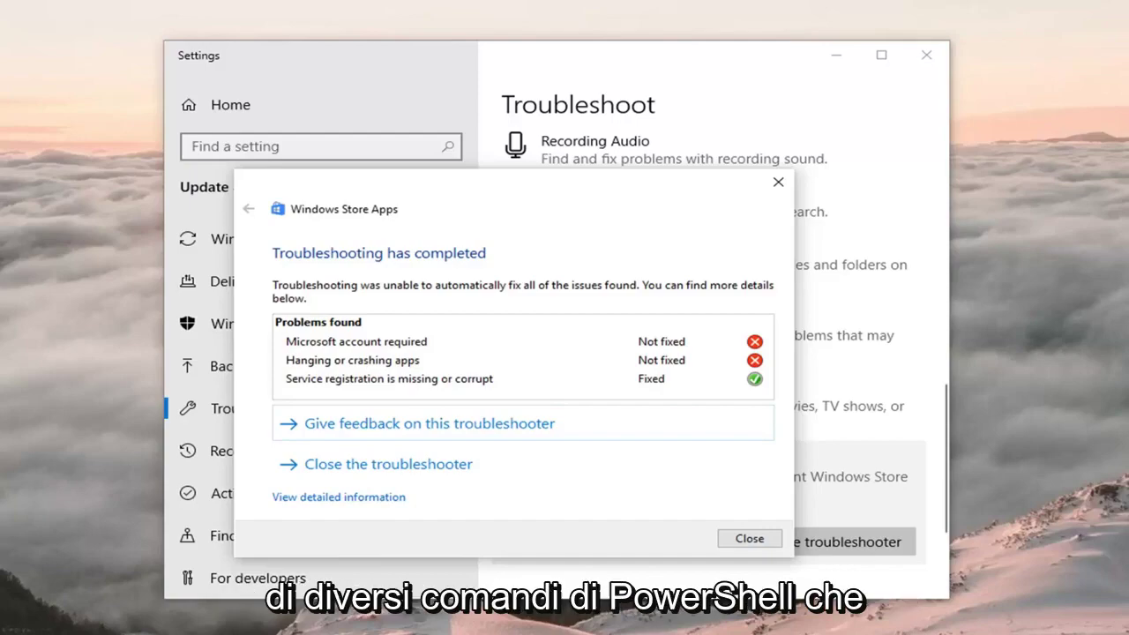
pyautogui.click(776, 181)
pyautogui.click(926, 62)
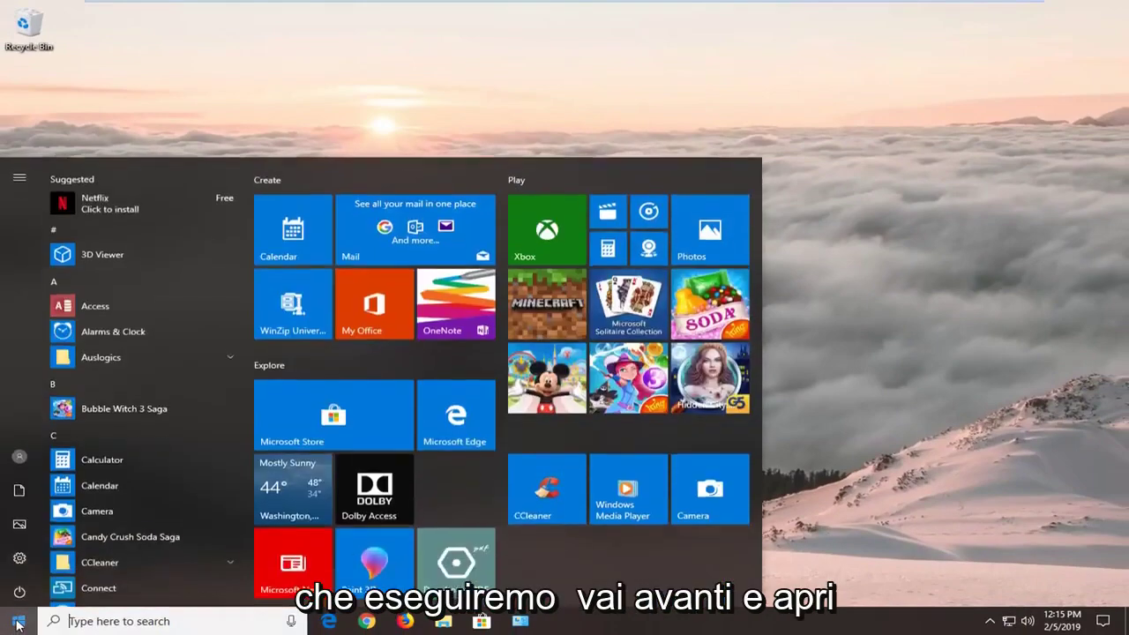
# Step: Search for "powershell" and run Windows PowerShell as administrator, allowing it to make changes to the device
pyautogui.click(16, 624)
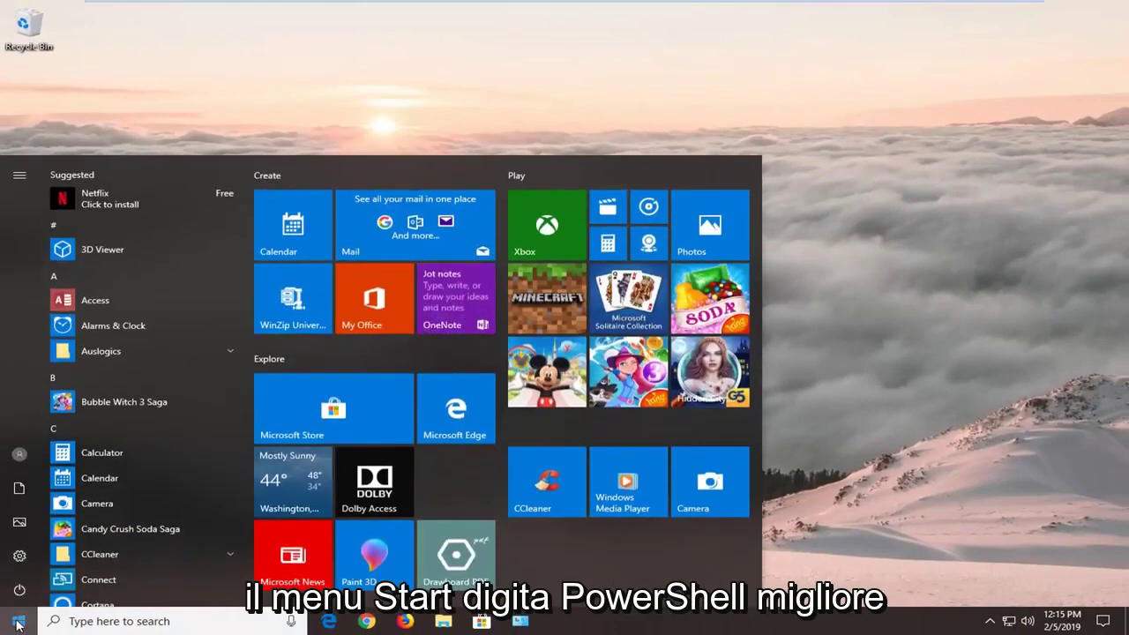
pyautogui.write('powershell')
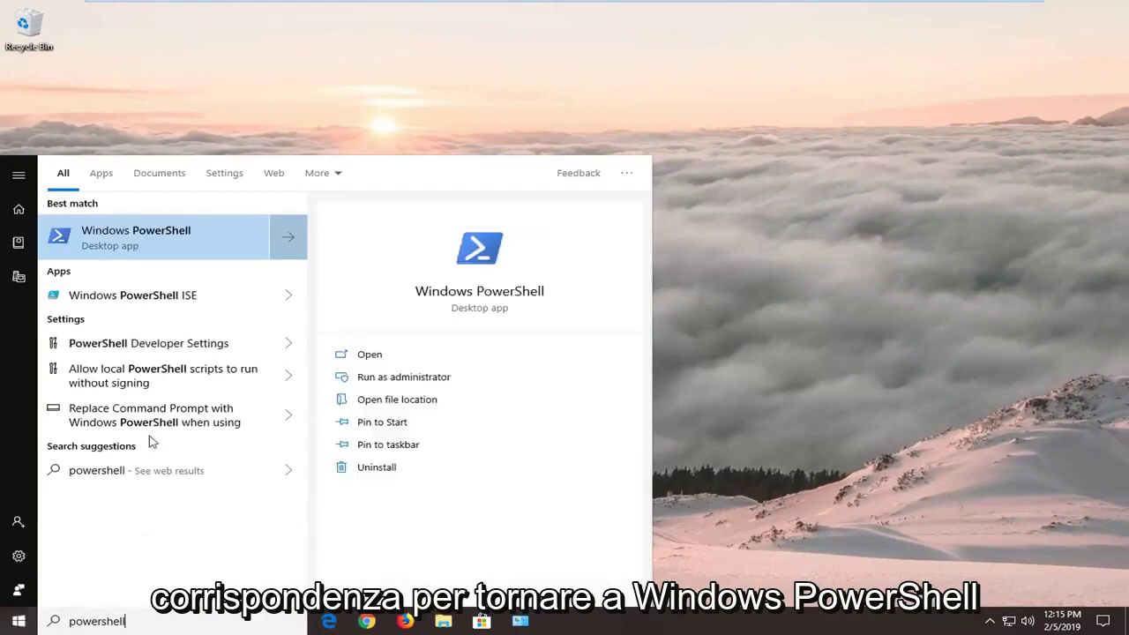
pyautogui.rightClick(165, 246)
pyautogui.click(211, 256)
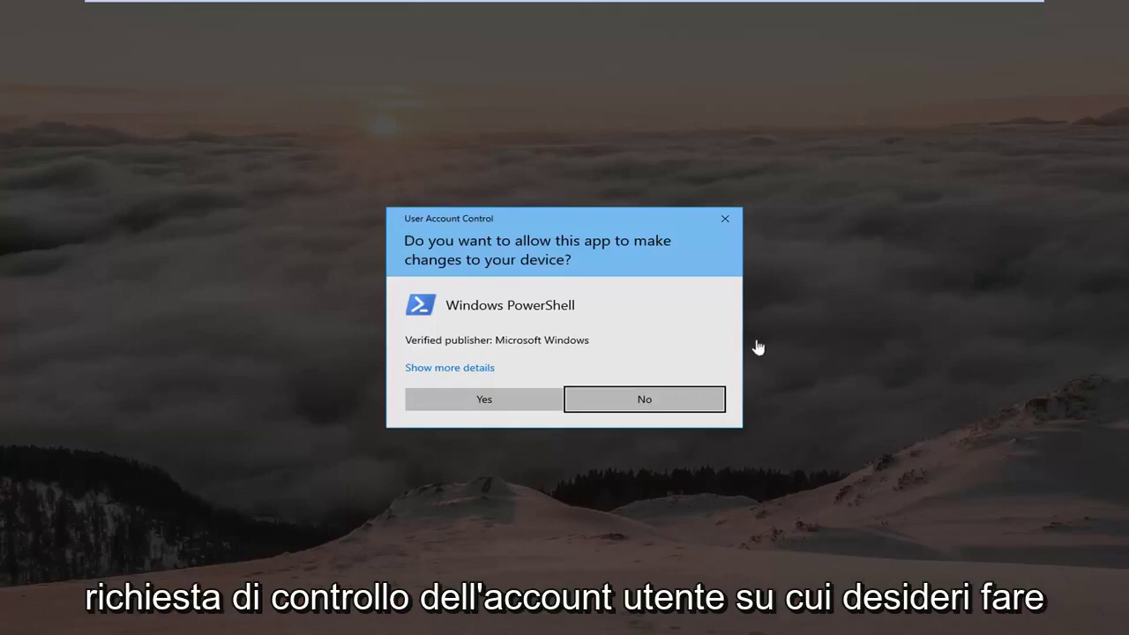
pyautogui.click(502, 398)
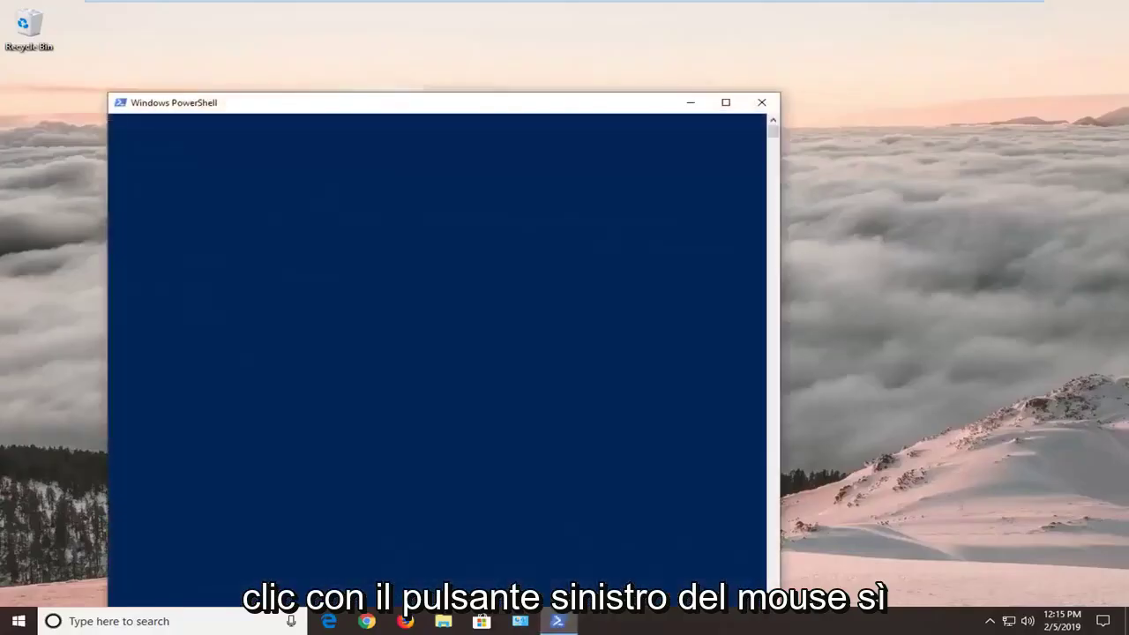
pyautogui.moveTo(406, 111); pyautogui.dragTo(521, 68)
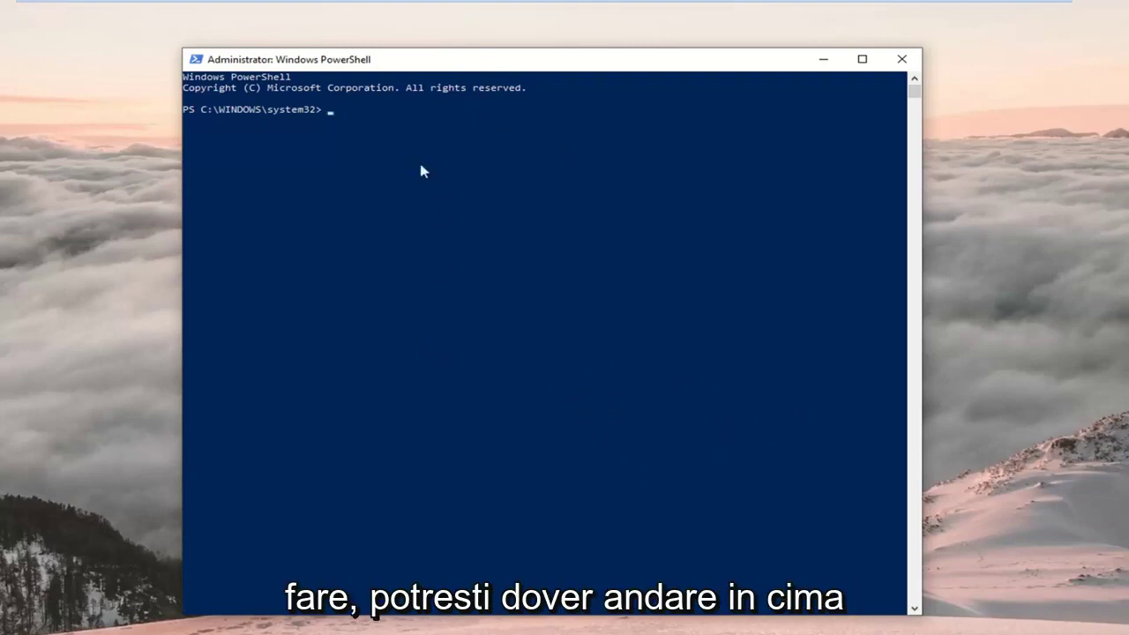
# Step: Paste and run Get-AppXPackage | Foreach {Add-AppxPackage -DisableDevelopmentMode -Register "$($_.InstallLocation)\AppXManifest.xml"}, and close PowerShell once the prompt returns
pyautogui.rightClick(495, 62)
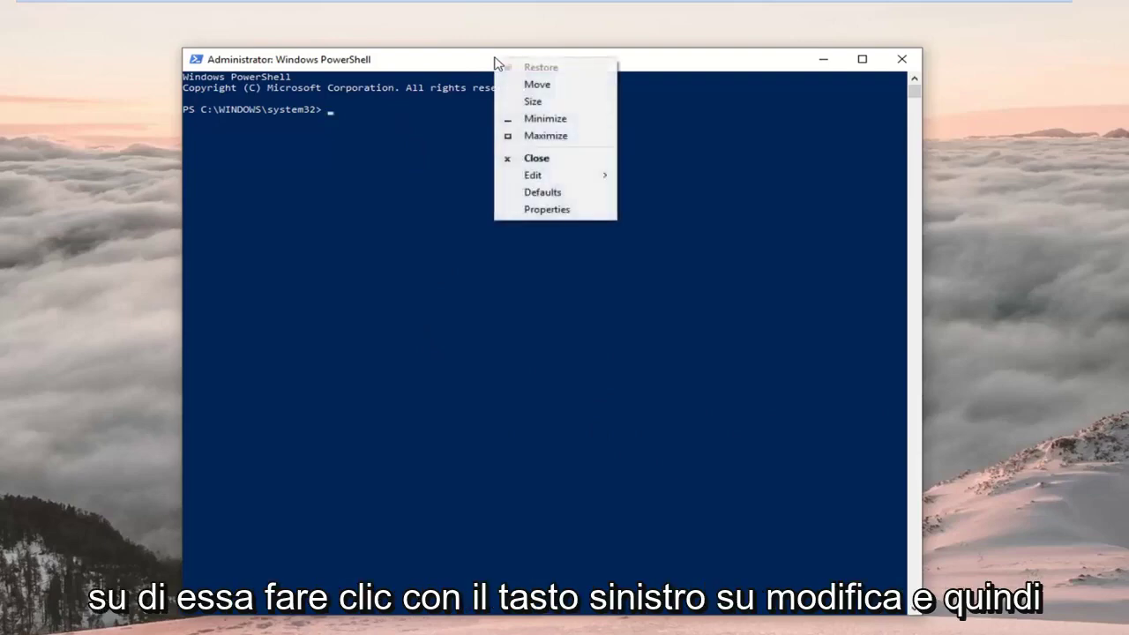
pyautogui.click(563, 178)
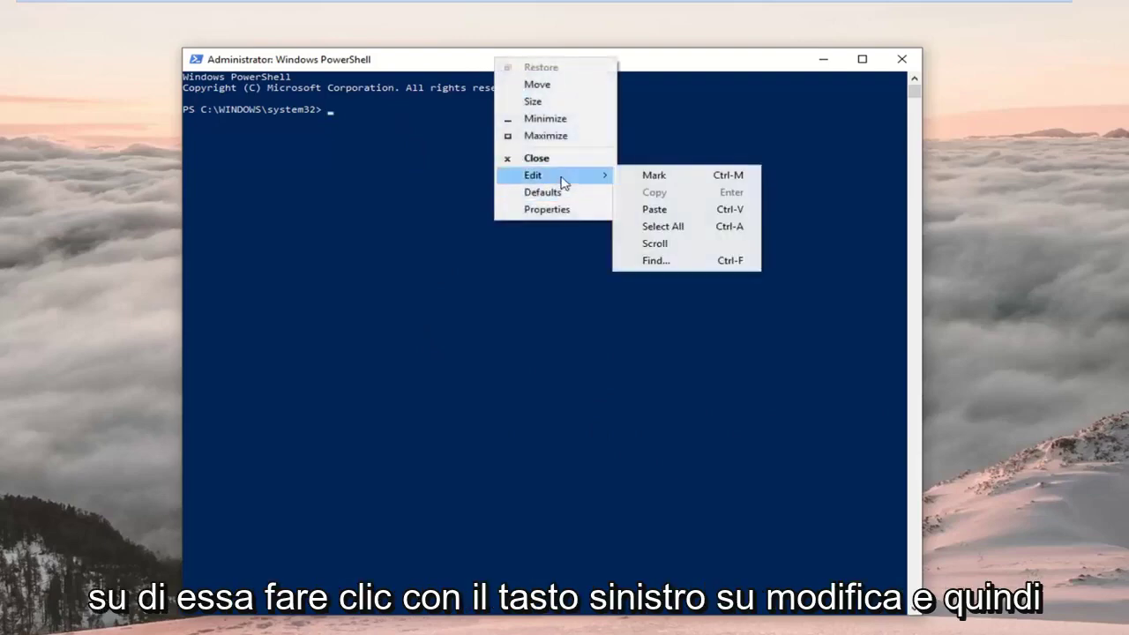
pyautogui.click(653, 209)
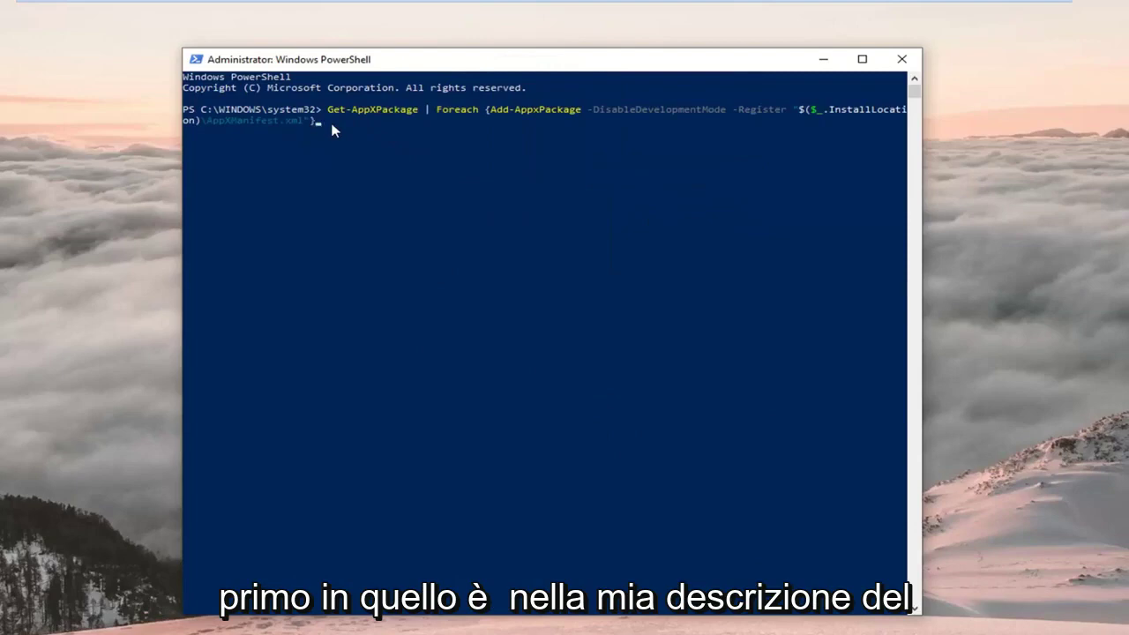
pyautogui.press('Return')
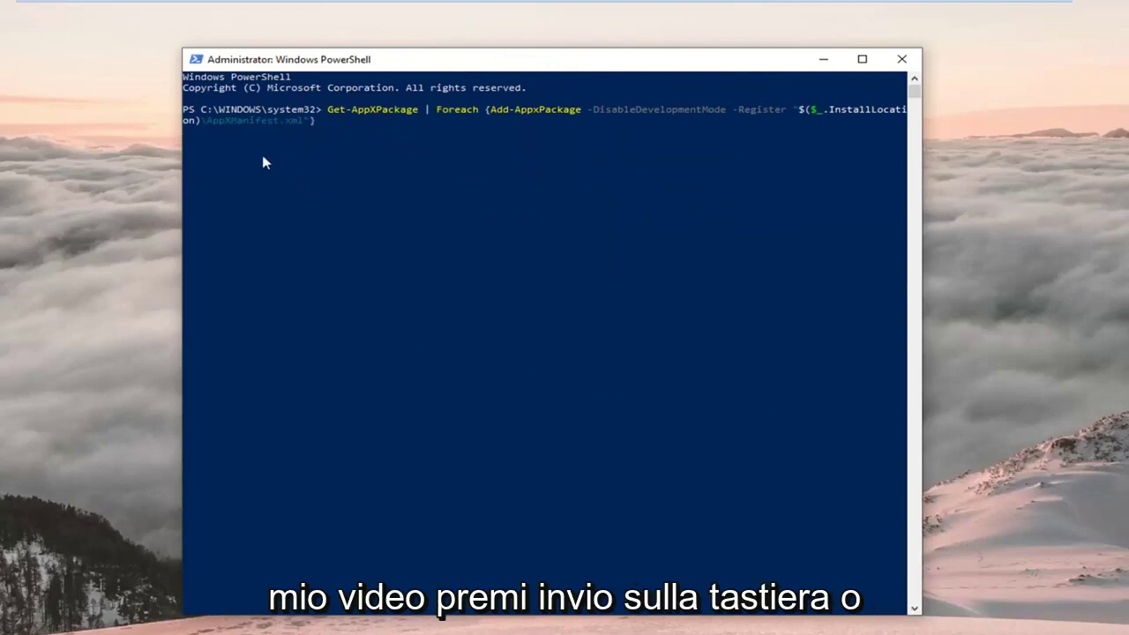
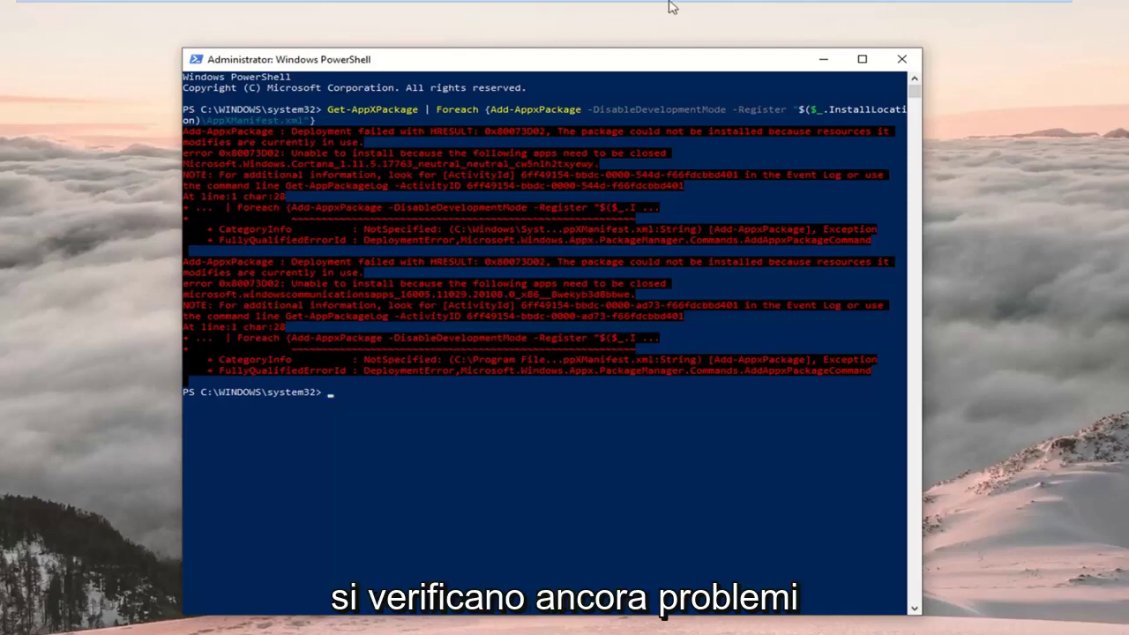
pyautogui.click(902, 61)
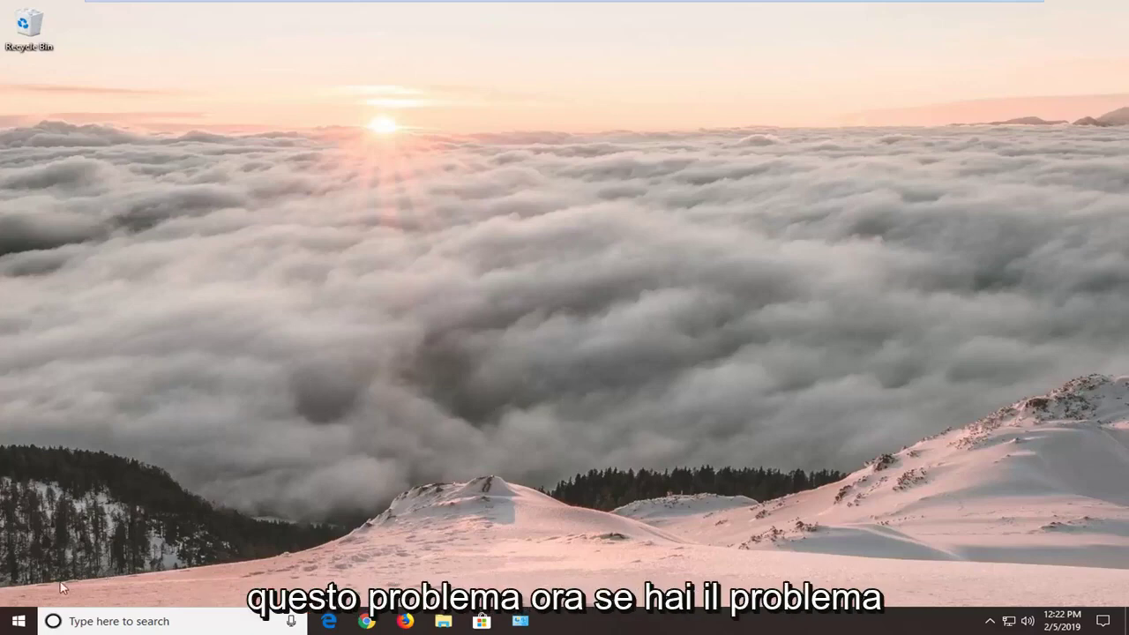
# Step: Open a new Windows PowerShell session as administrator and approve the User Account Control request
pyautogui.click(19, 620)
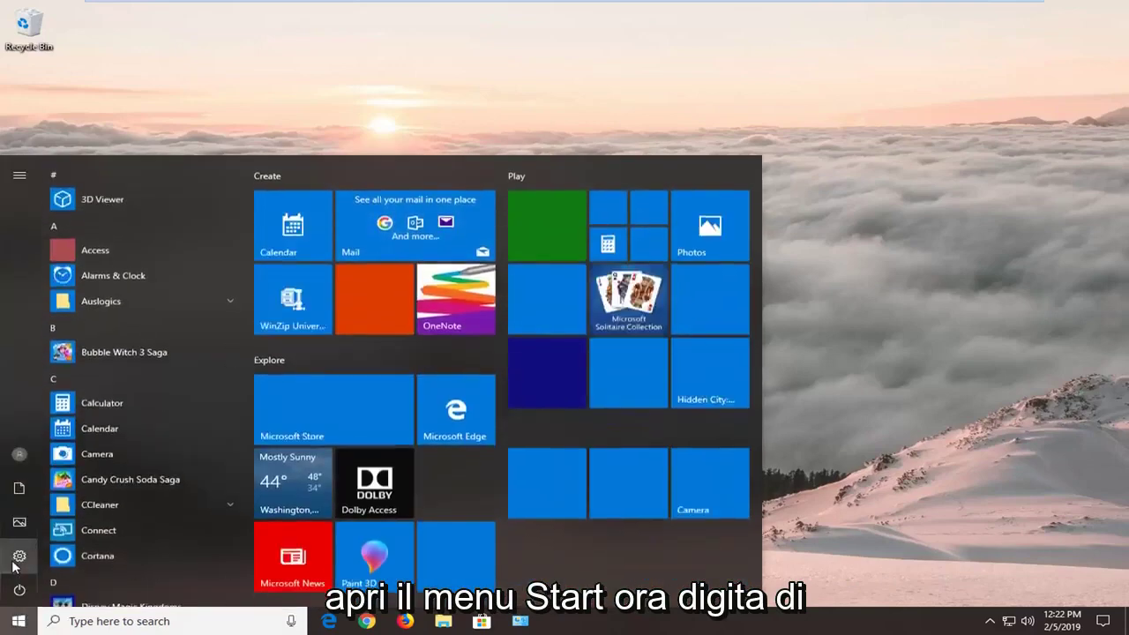
pyautogui.write('pow')
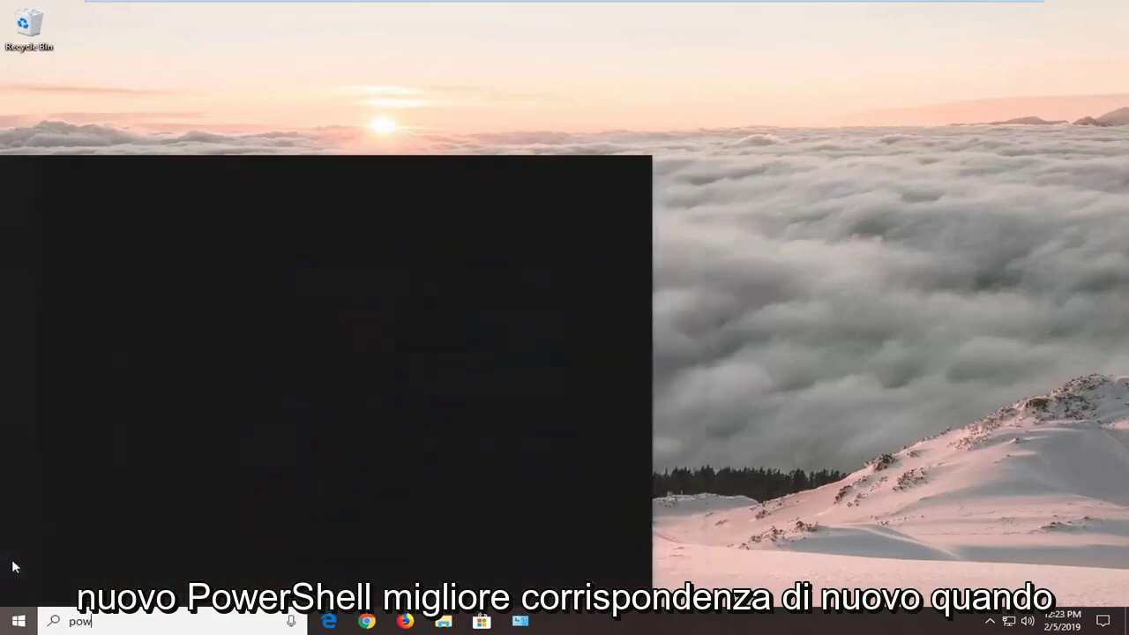
pyautogui.write('ershell')
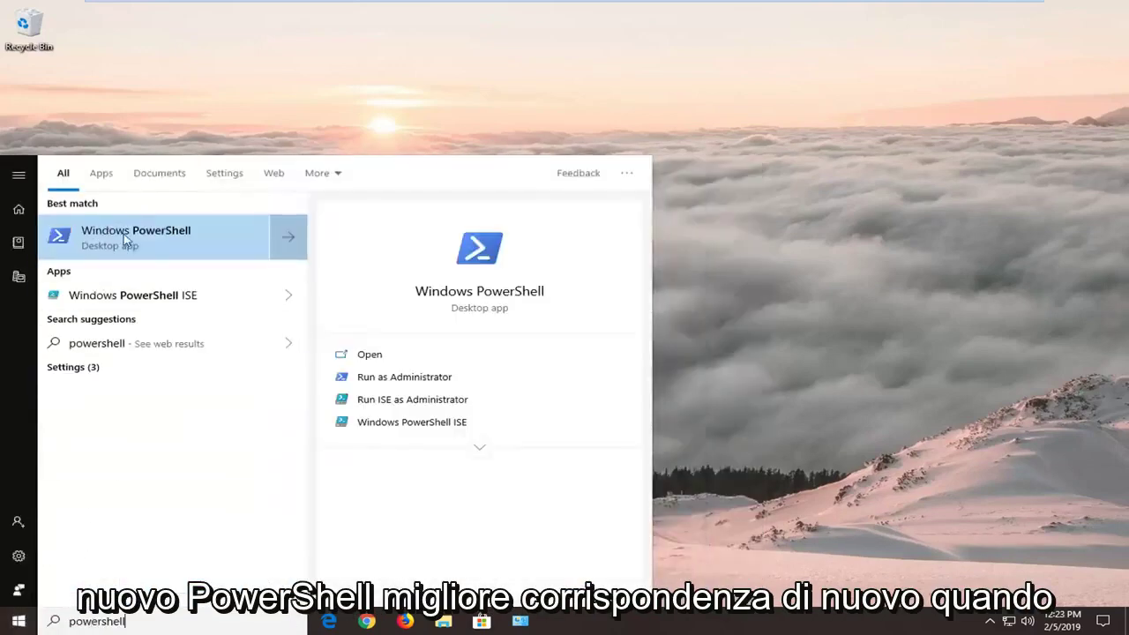
pyautogui.rightClick(125, 238)
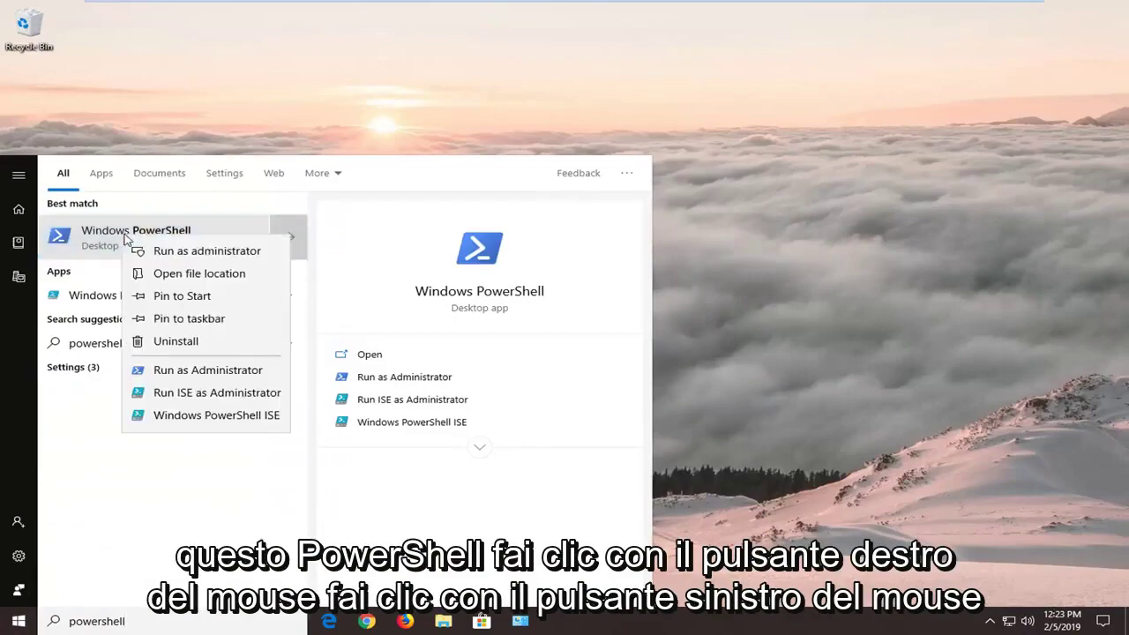
pyautogui.click(168, 254)
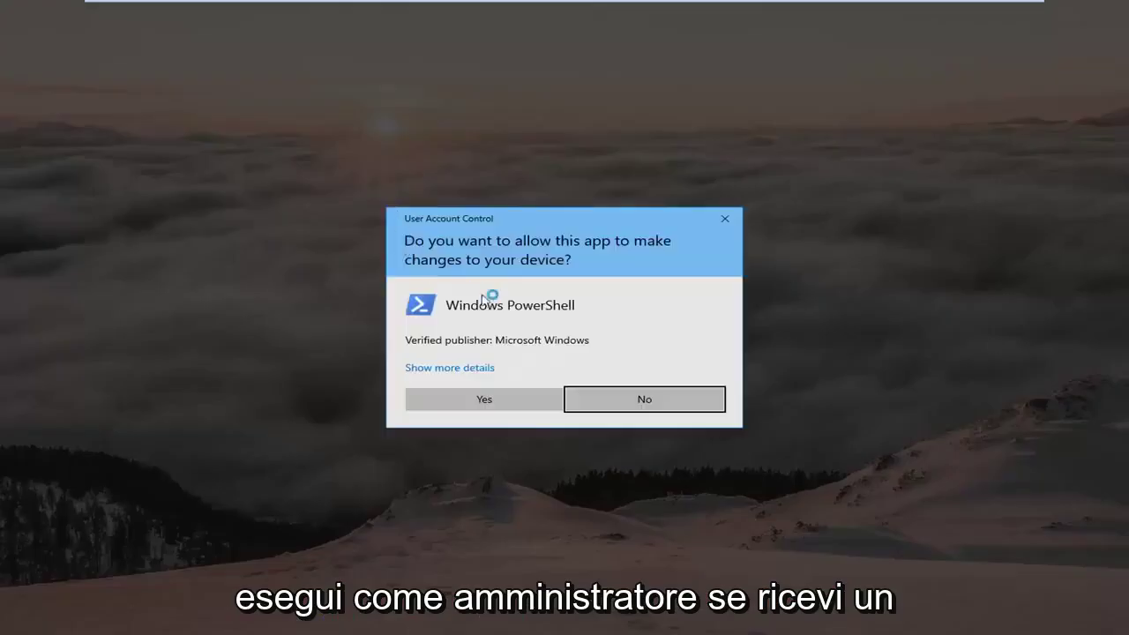
pyautogui.click(490, 399)
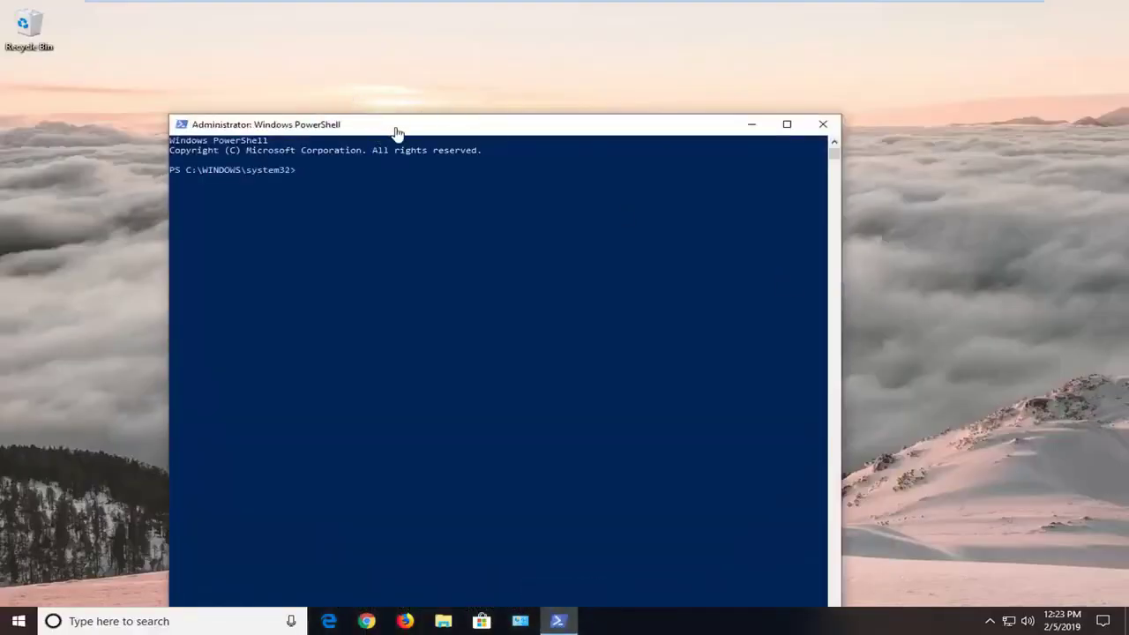
pyautogui.moveTo(396, 132); pyautogui.dragTo(479, 56)
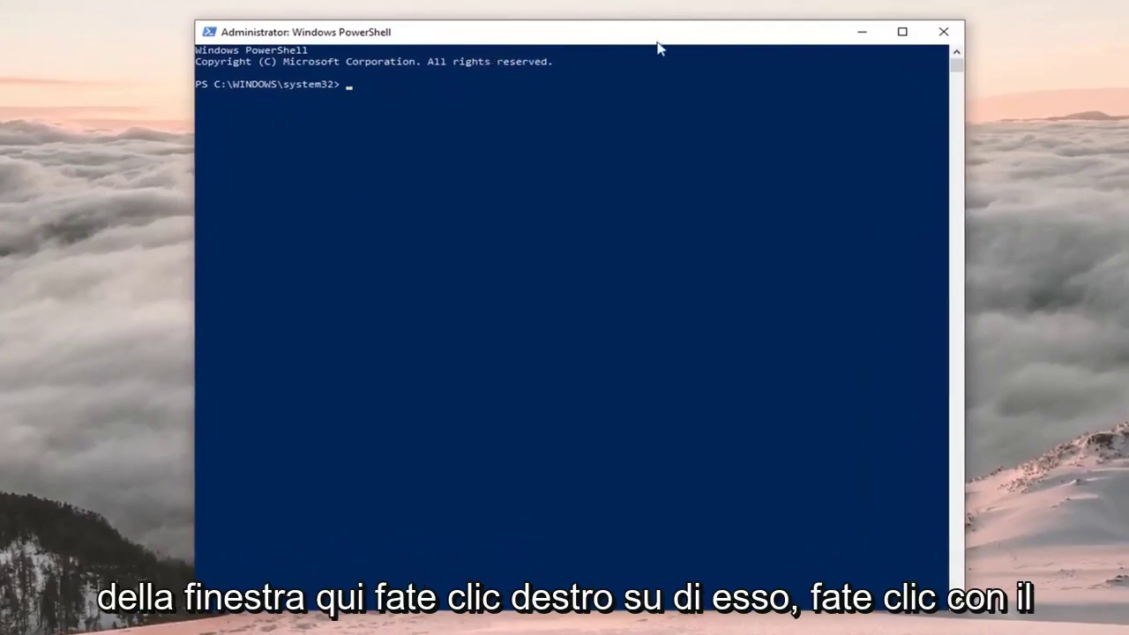
# Step: Paste and run Get-AppXPackage *WindowsStore* -AllUsers | Foreach {Add-AppxPackage -DisableDevelopmentMode -Register "$($_.InstallLocation)\AppXManifest.xml"}, and close PowerShell
pyautogui.rightClick(605, 36)
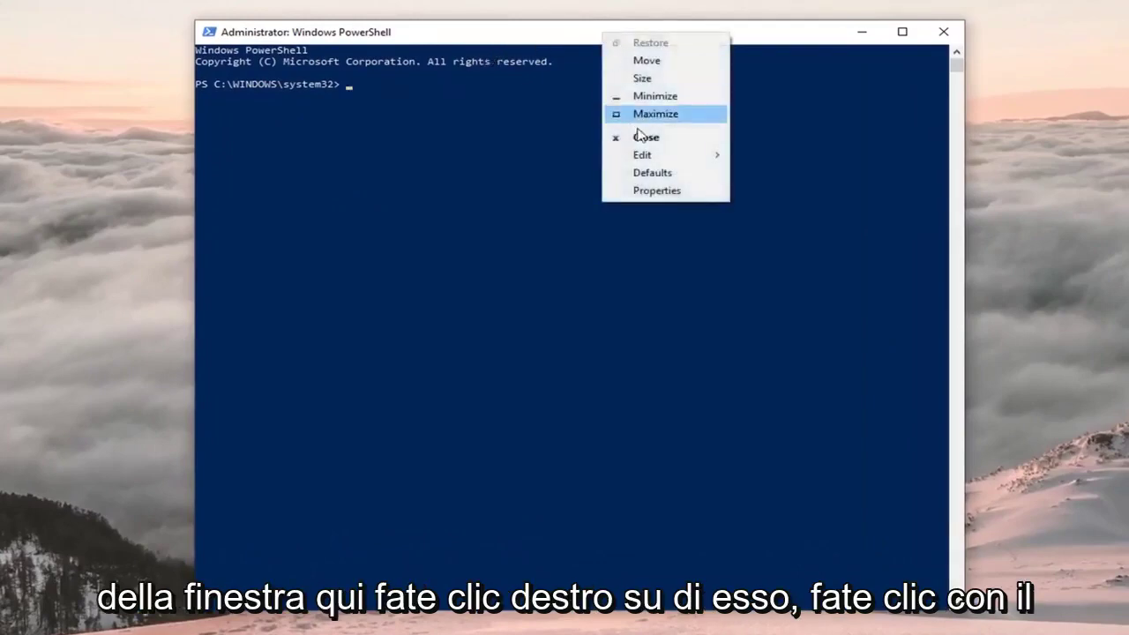
pyautogui.moveTo(646, 156)
pyautogui.click(798, 189)
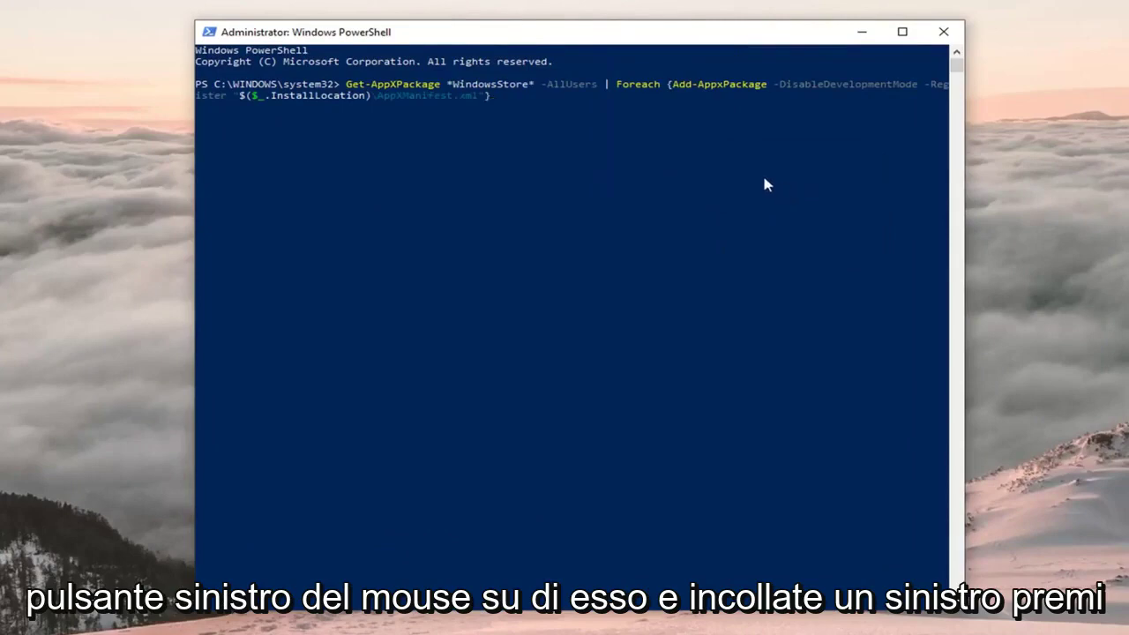
pyautogui.press('Return')
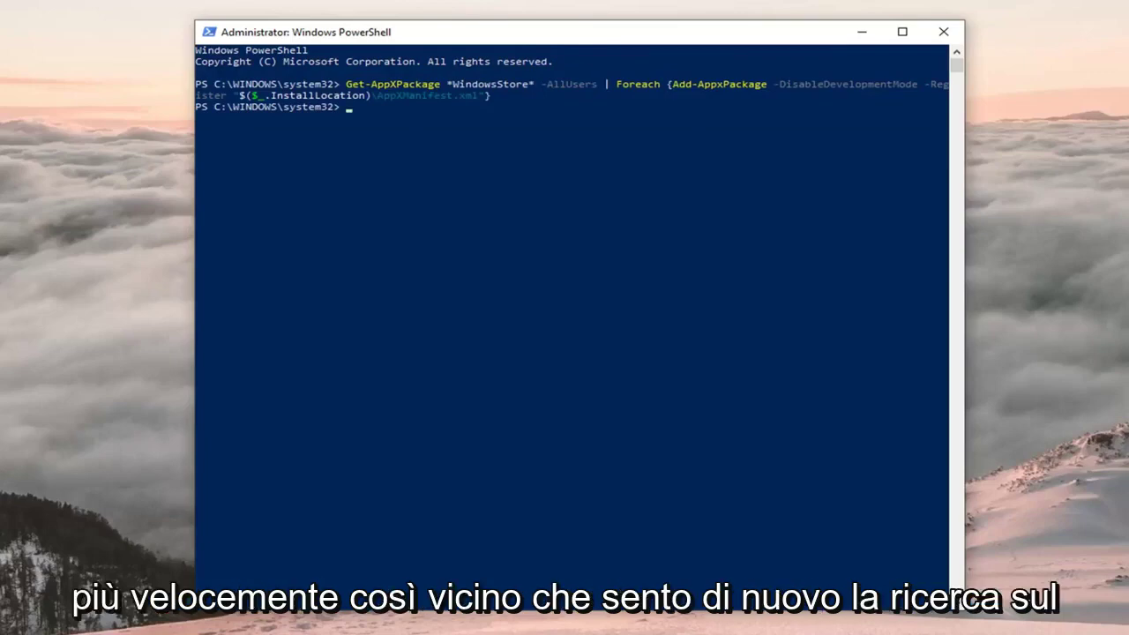
pyautogui.click(942, 34)
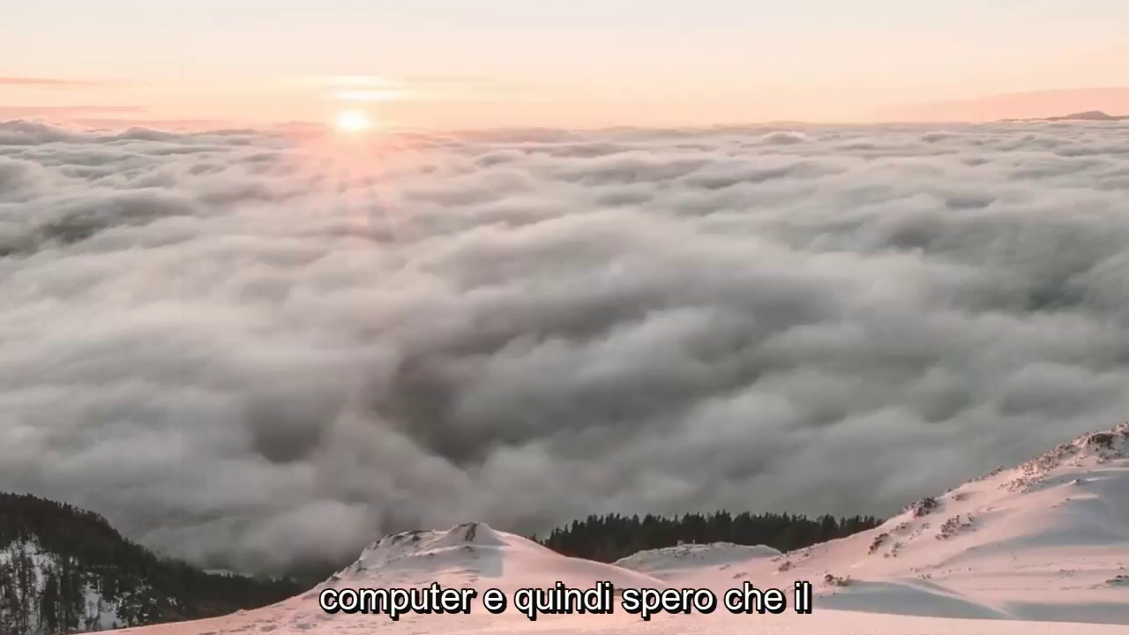